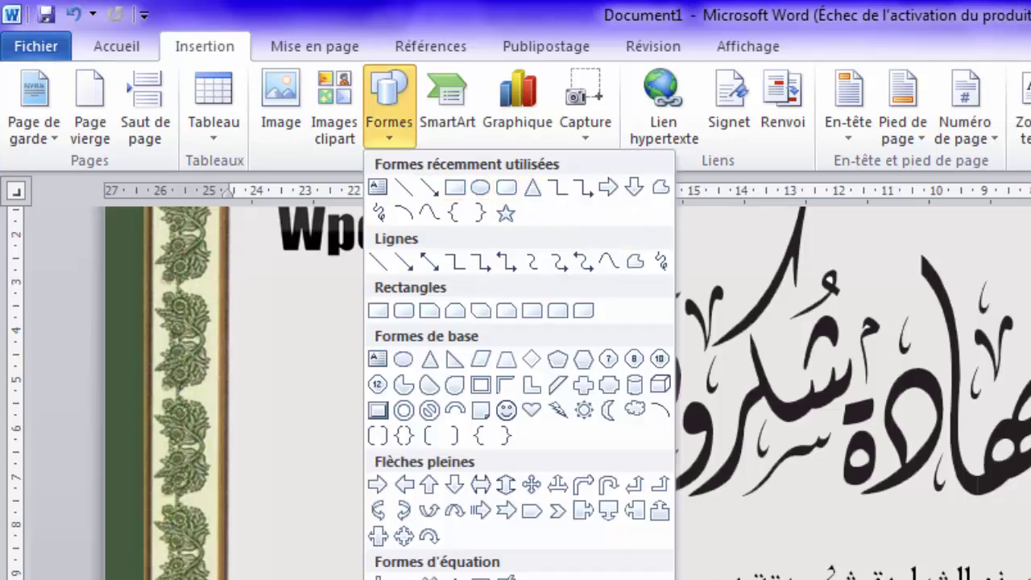
# Draw a rounded rectangle in the lower-left corner of the certificate, below the body text.
pyautogui.press('Escape')
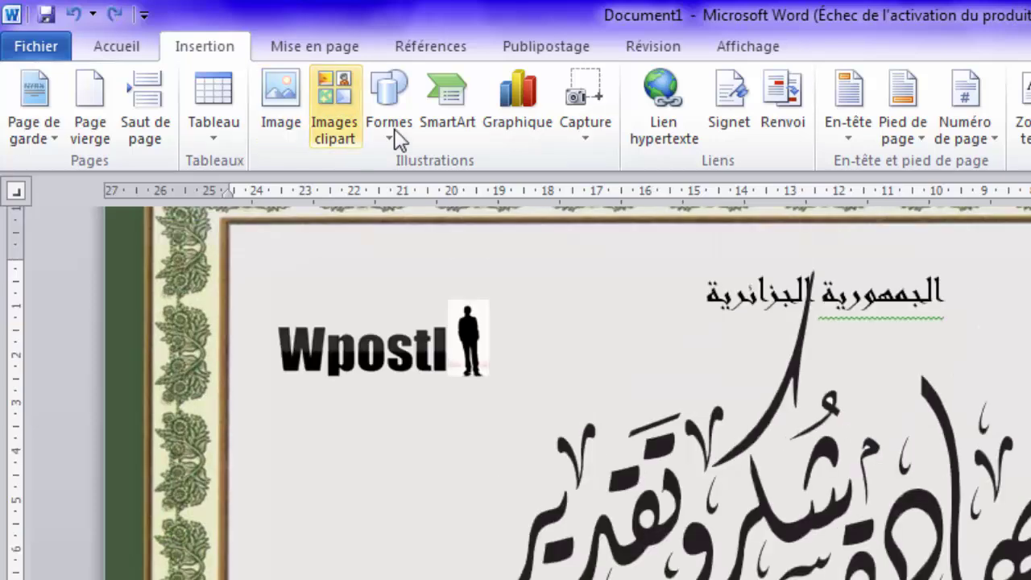
pyautogui.click(389, 133)
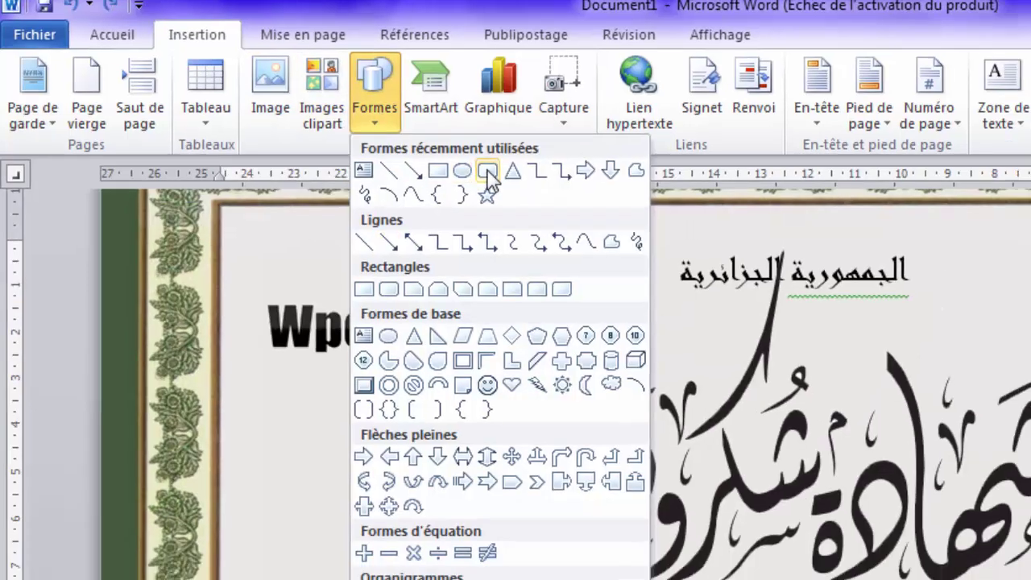
pyautogui.click(489, 172)
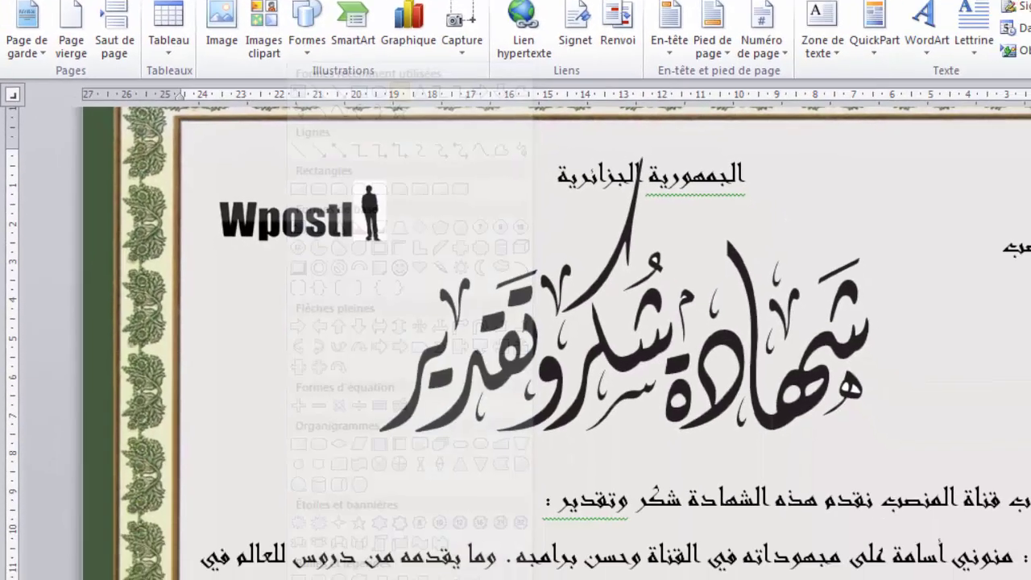
pyautogui.moveTo(351, 443); pyautogui.dragTo(164, 523)
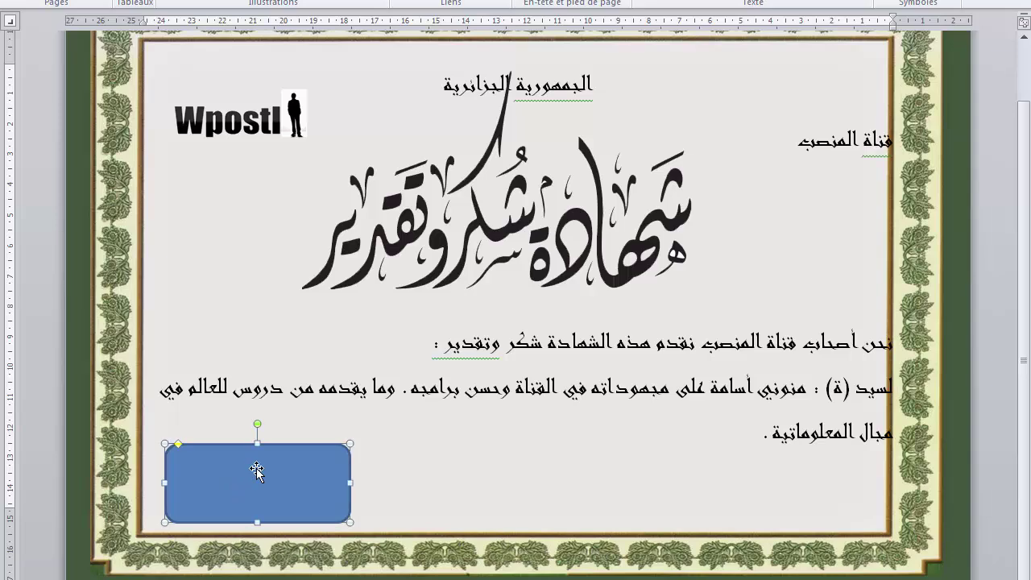
# Add the text "مع تمنيات بتفوق والنجاح." to the rounded rectangle and enlarge the shape until the whole line fits.
pyautogui.rightClick(251, 477)
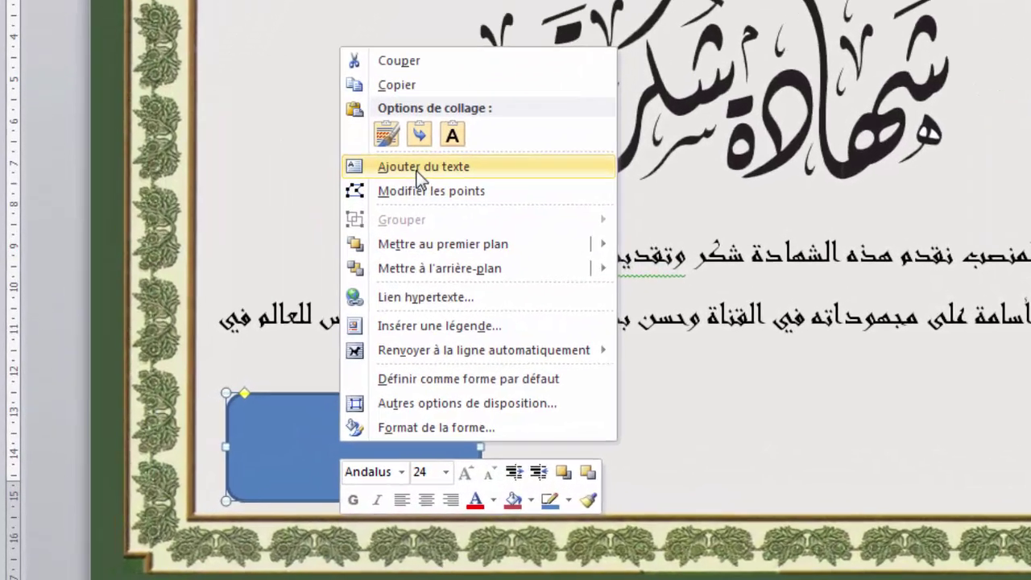
pyautogui.click(306, 278)
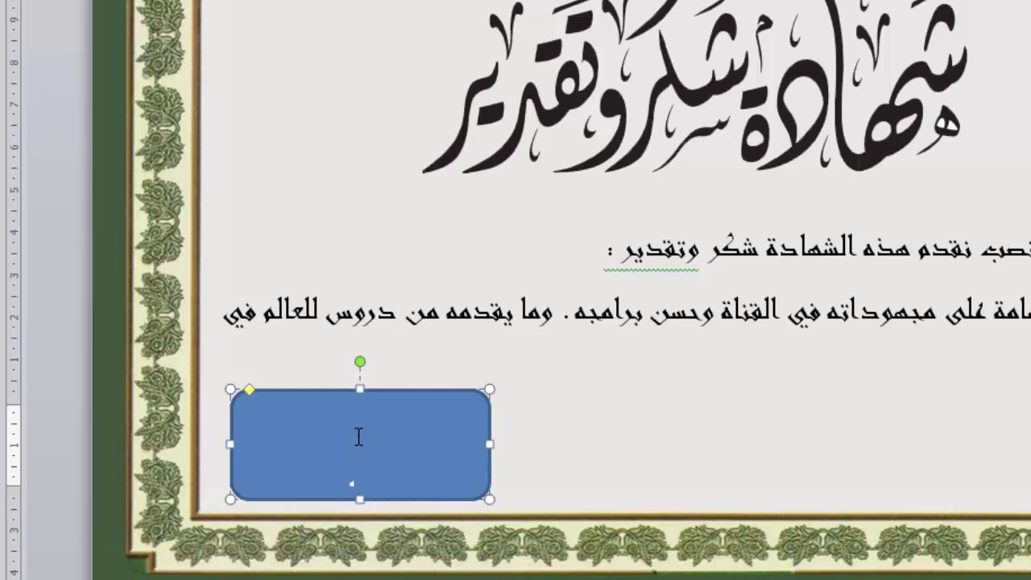
pyautogui.moveTo(483, 460)
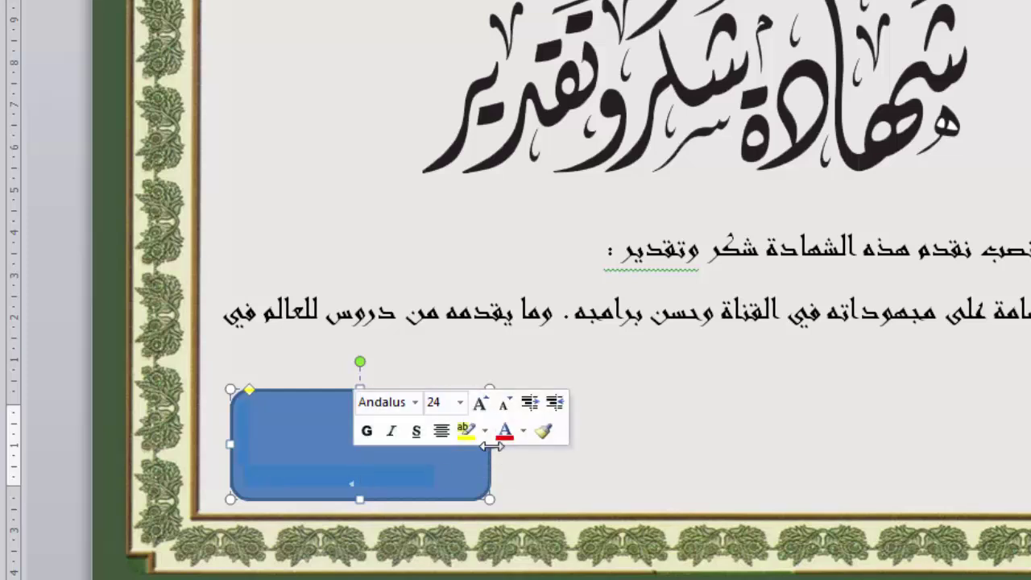
pyautogui.moveTo(489, 444); pyautogui.dragTo(663, 444)
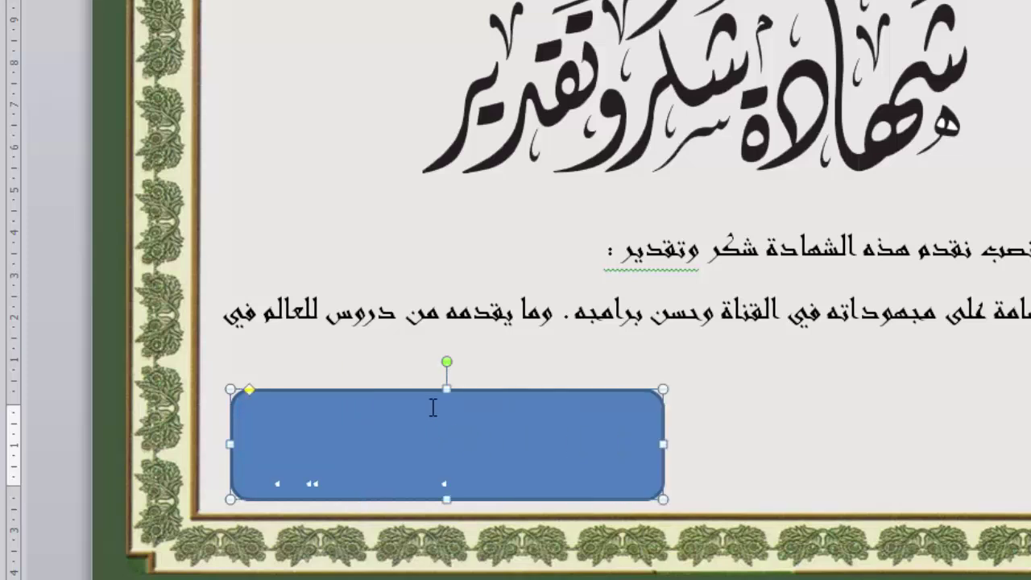
pyautogui.moveTo(446, 390); pyautogui.dragTo(447, 315)
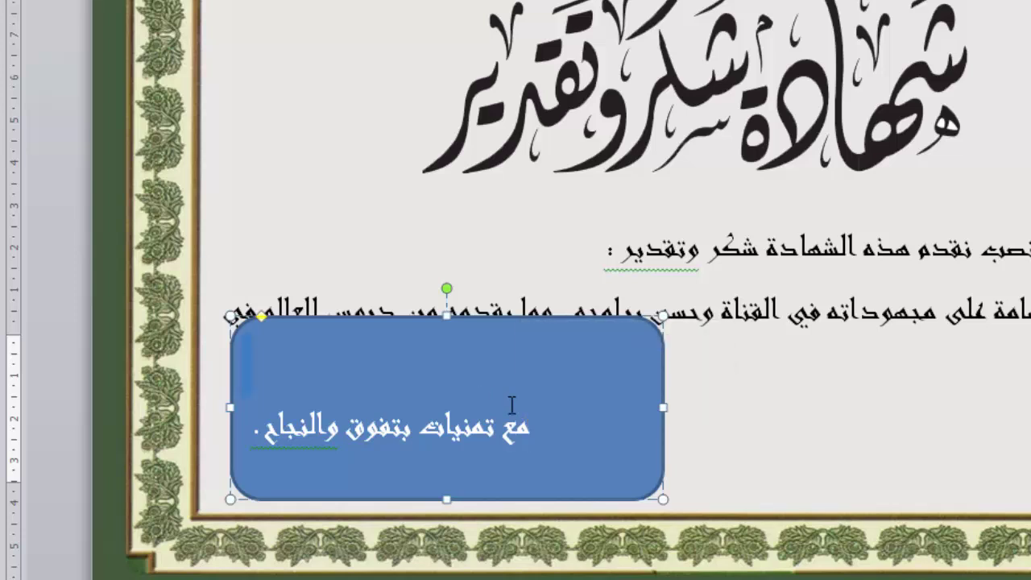
pyautogui.press('BackSpace')
pyautogui.press('BackSpace')
pyautogui.press('BackSpace')
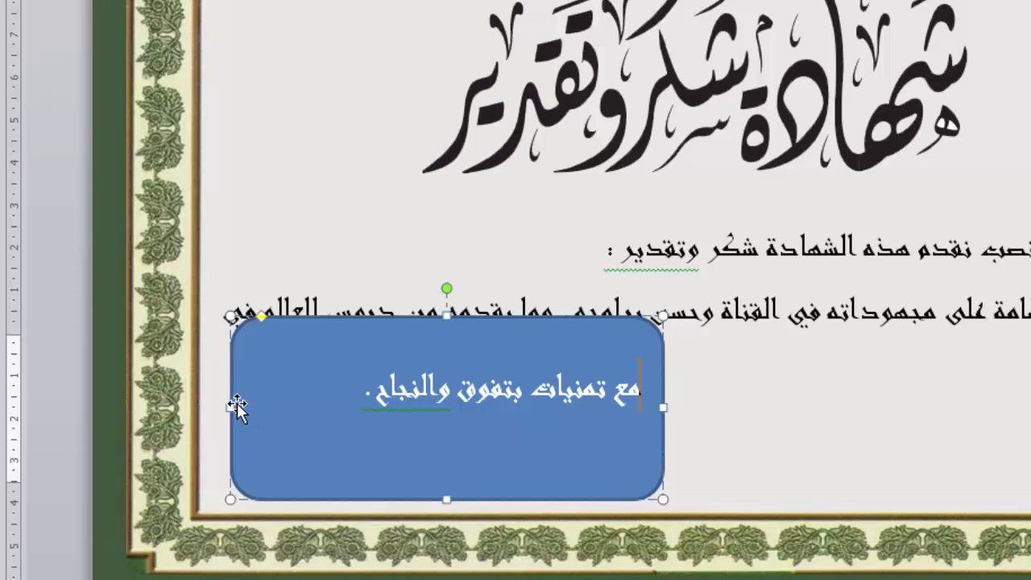
# Shrink the rounded rectangle closely around its text and move it to the certificate's lower-left corner, clear of the body text.
pyautogui.moveTo(231, 407); pyautogui.dragTo(332, 407)
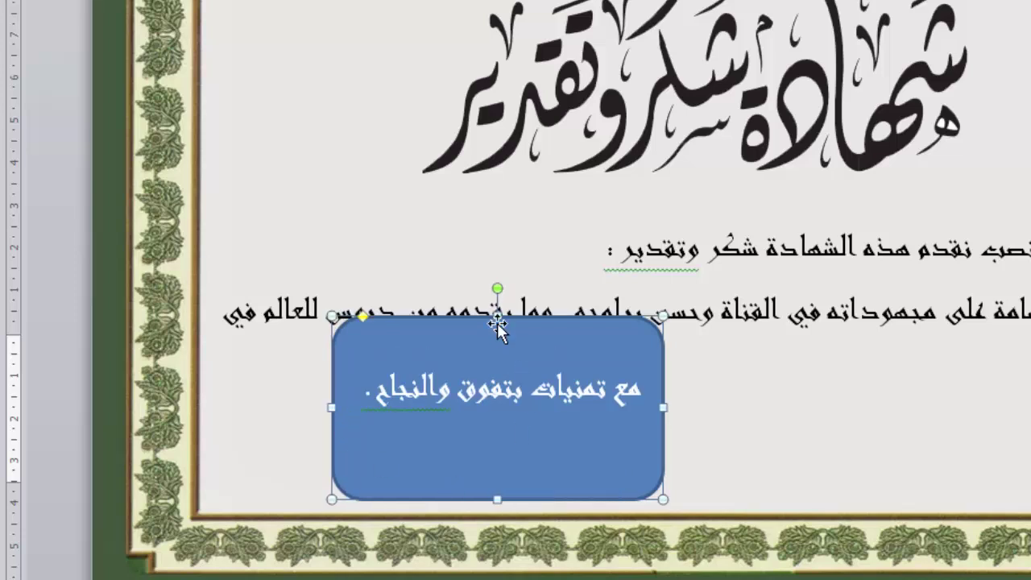
pyautogui.moveTo(495, 341); pyautogui.dragTo(495, 364)
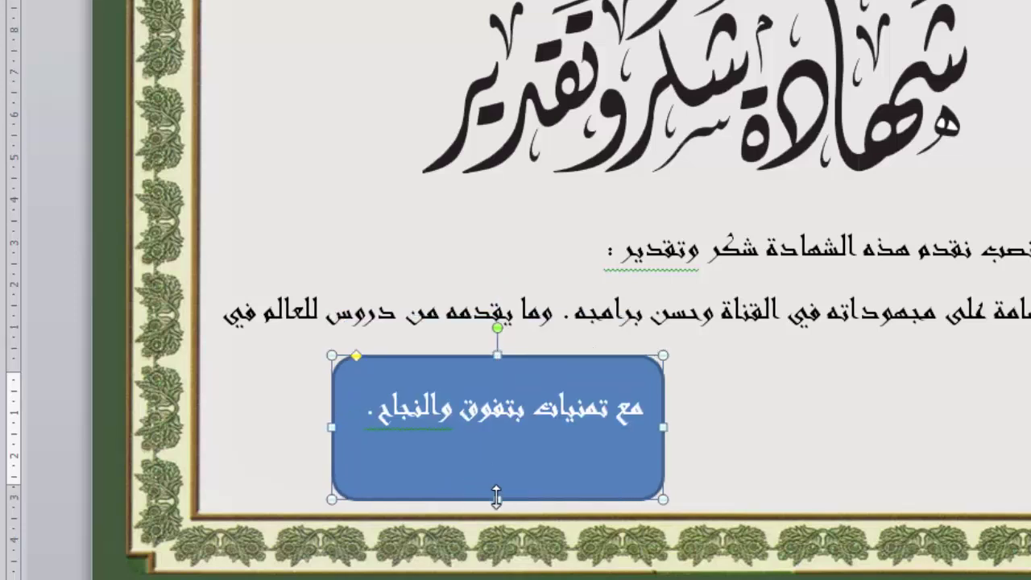
pyautogui.hotkey('ctrl', 'z')
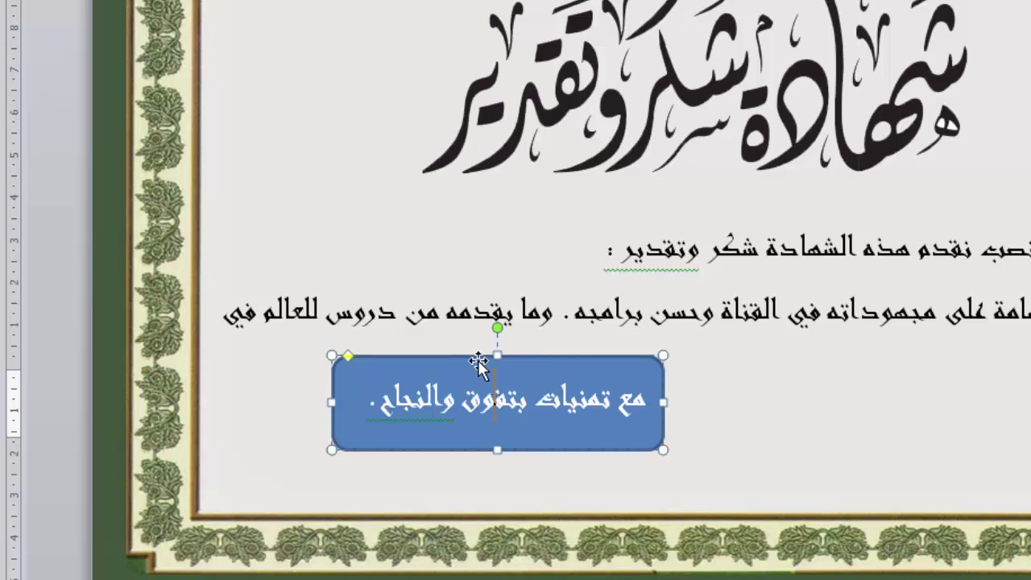
pyautogui.moveTo(415, 365); pyautogui.dragTo(309, 386)
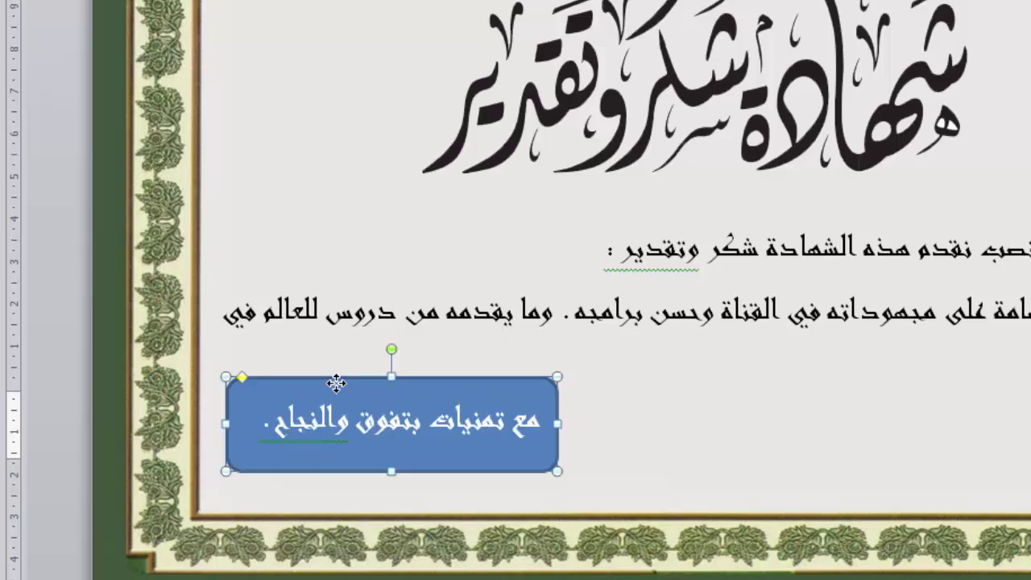
# Try yellow, green and no fill on the rounded rectangle, ending with a solid green fill.
pyautogui.rightClick(336, 382)
pyautogui.click(394, 369)
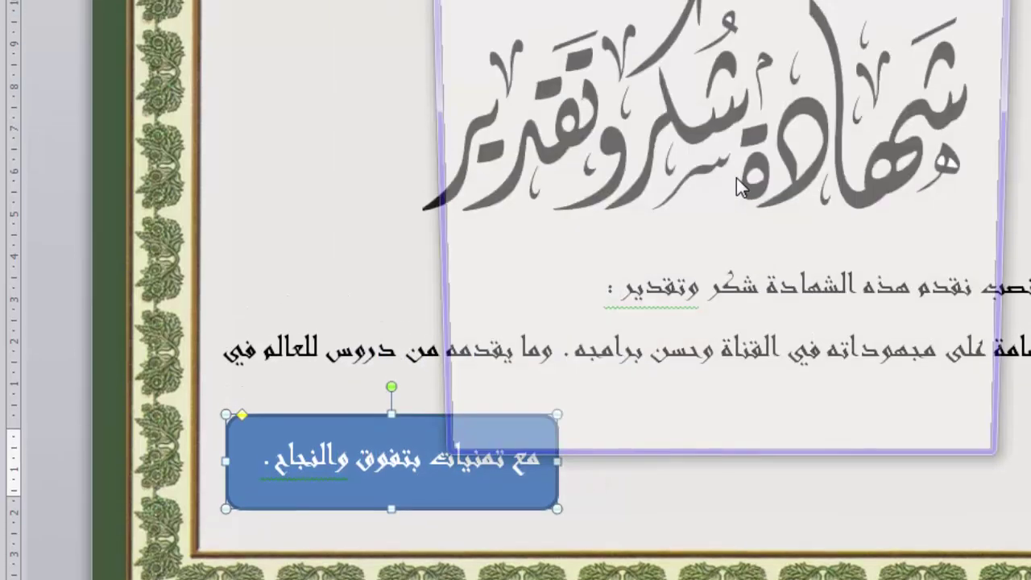
pyautogui.click(735, 240)
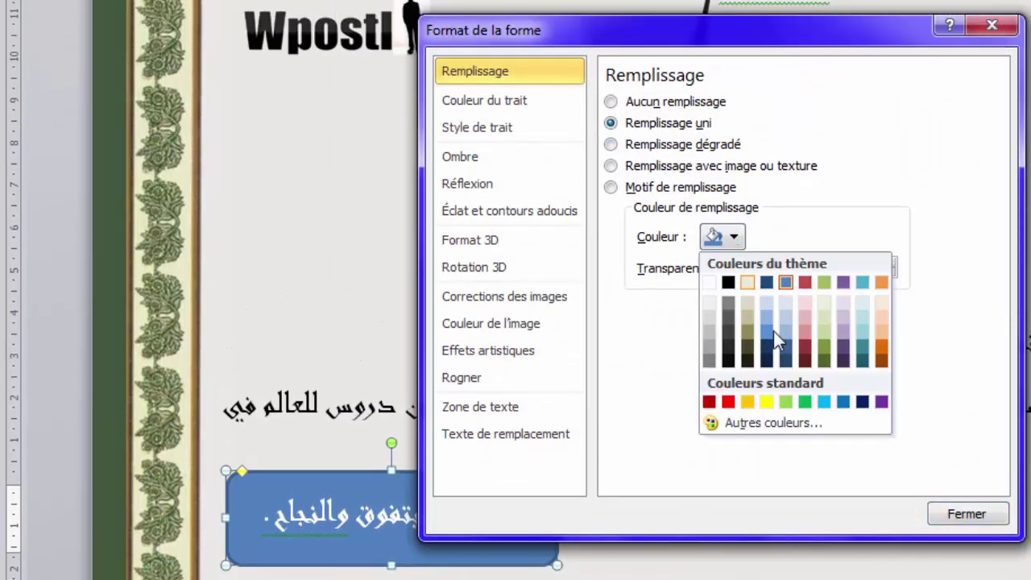
pyautogui.click(772, 401)
pyautogui.click(741, 236)
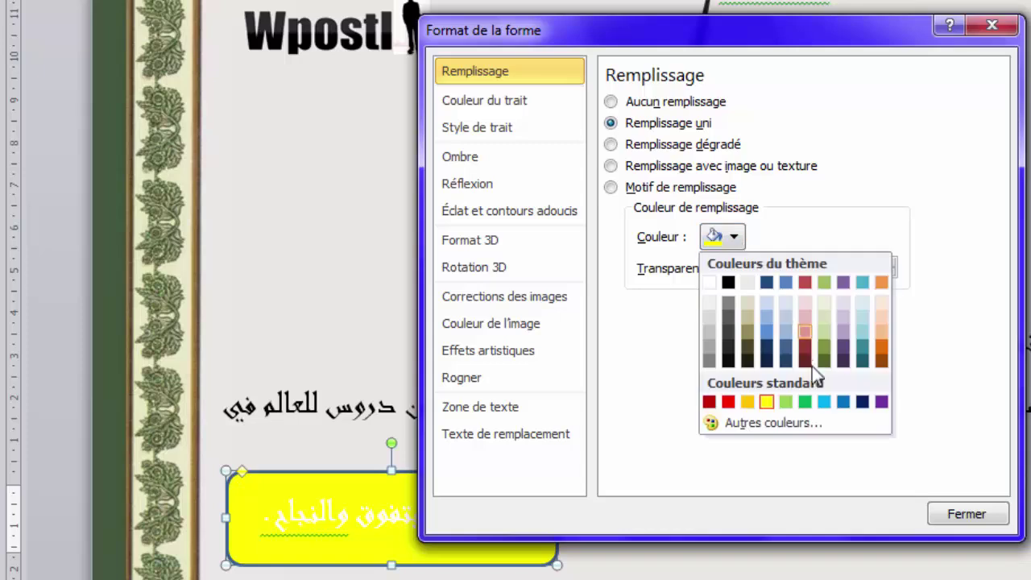
pyautogui.click(806, 402)
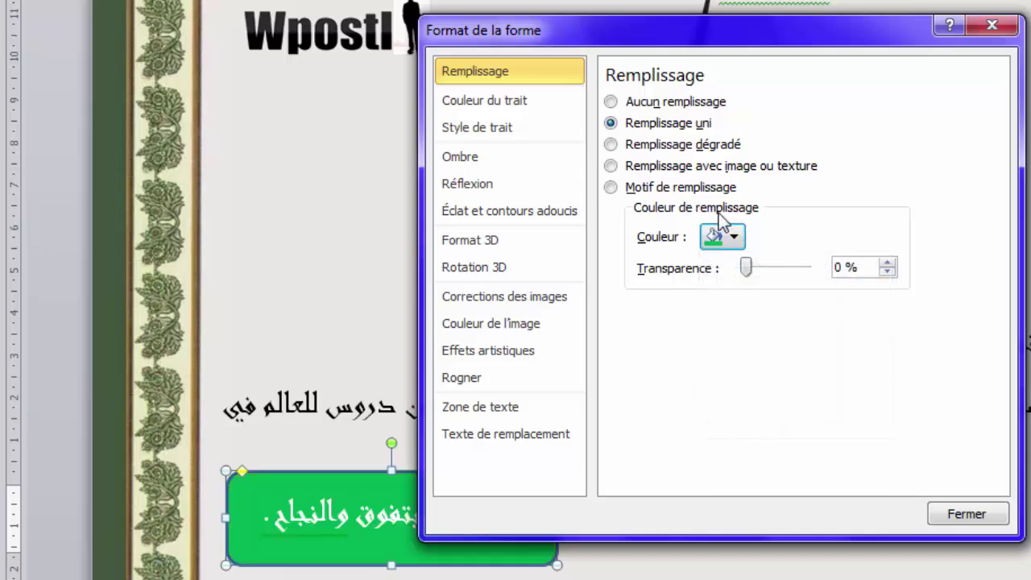
pyautogui.click(654, 104)
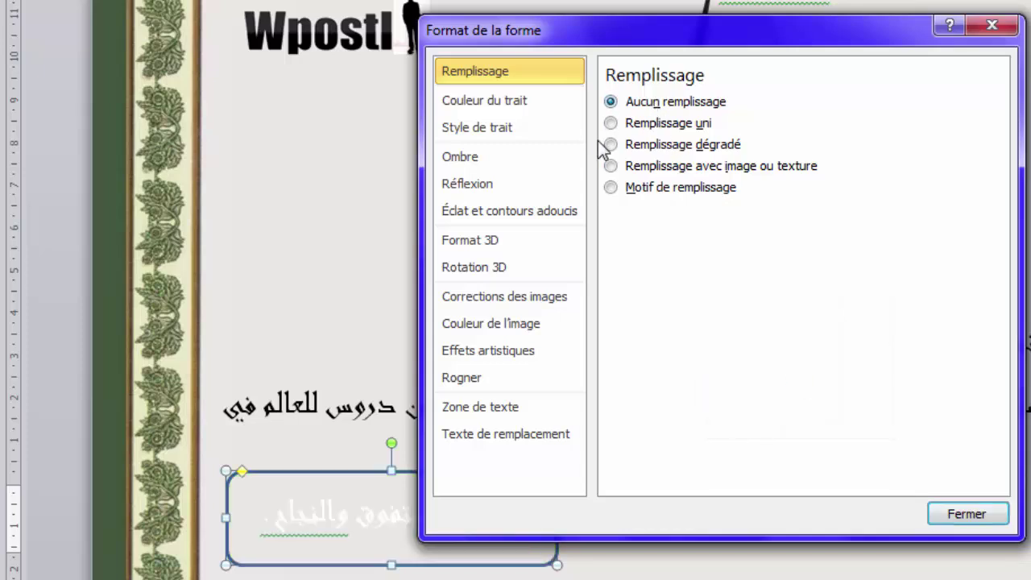
pyautogui.click(669, 125)
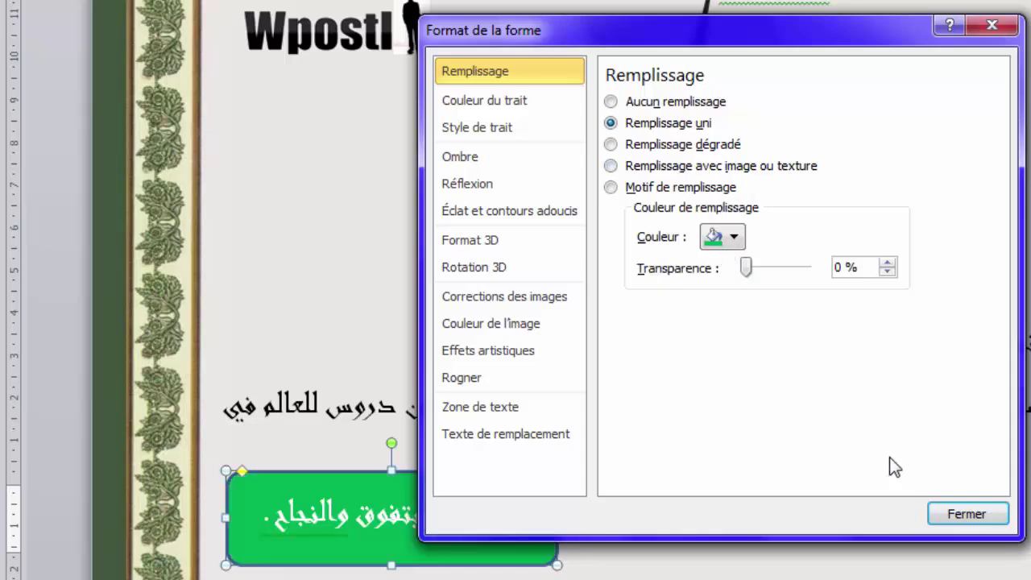
pyautogui.click(947, 516)
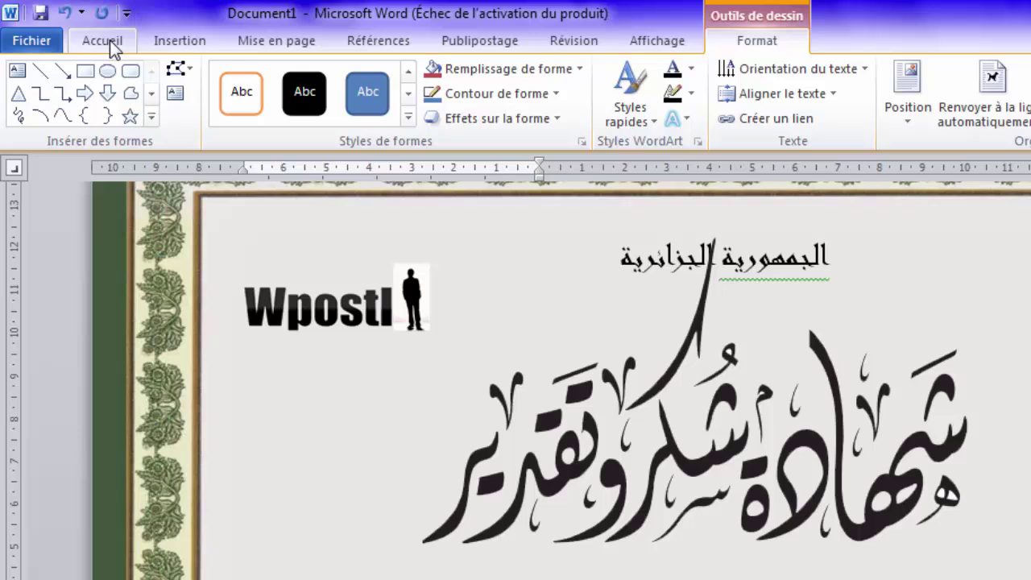
# Change the font colour of the text inside the rounded rectangle to black.
pyautogui.click(111, 42)
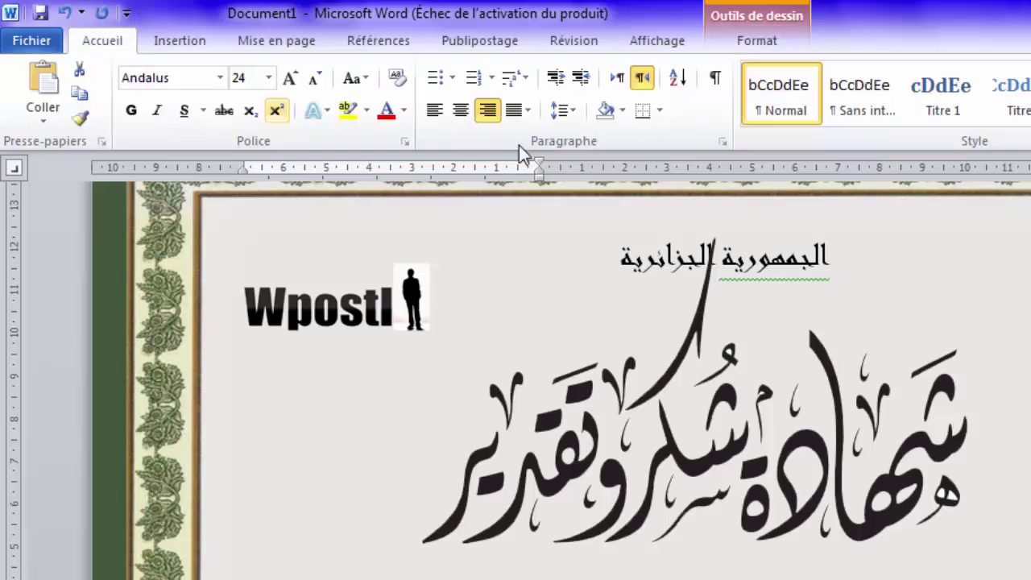
pyautogui.click(404, 111)
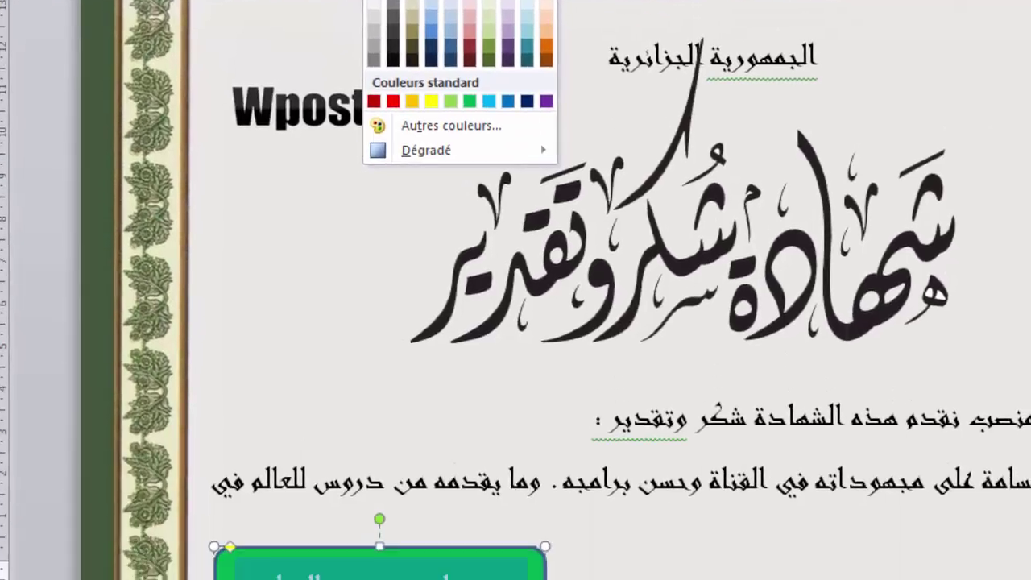
pyautogui.click(442, 182)
pyautogui.click(376, 419)
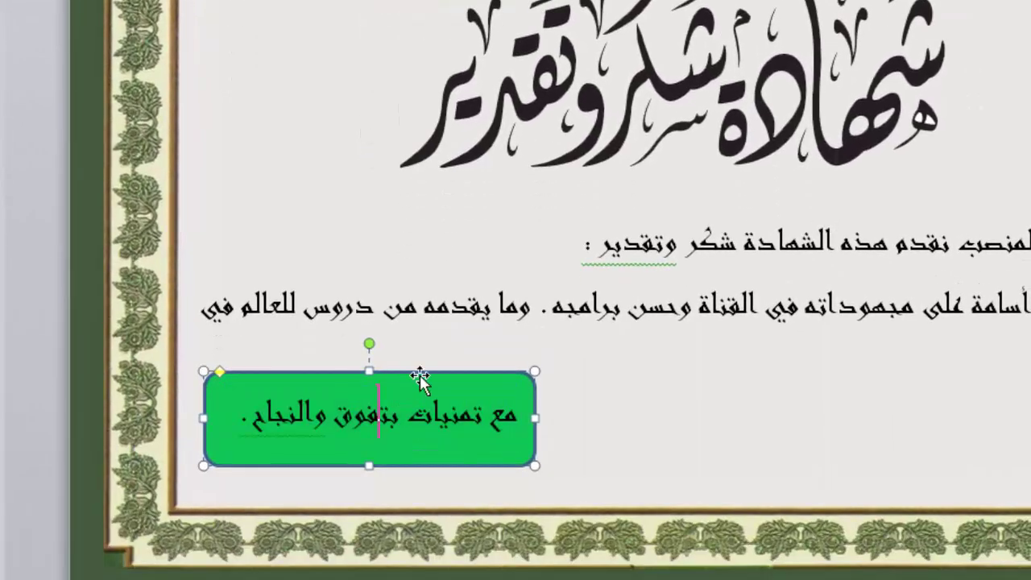
# Remove both the fill and the outline from the rounded rectangle so only its text remains.
pyautogui.rightClick(420, 377)
pyautogui.press('Escape')
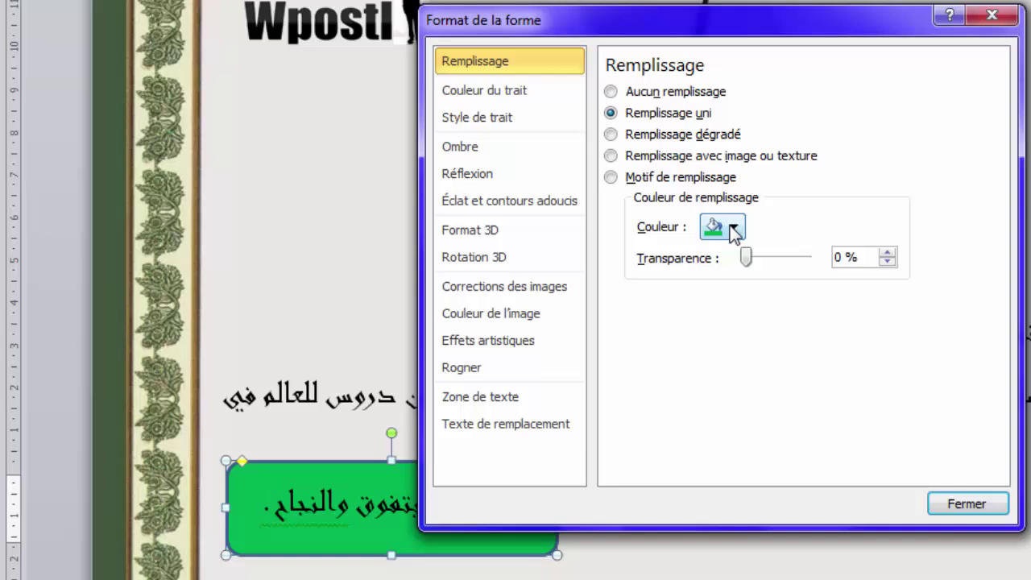
pyautogui.click(722, 226)
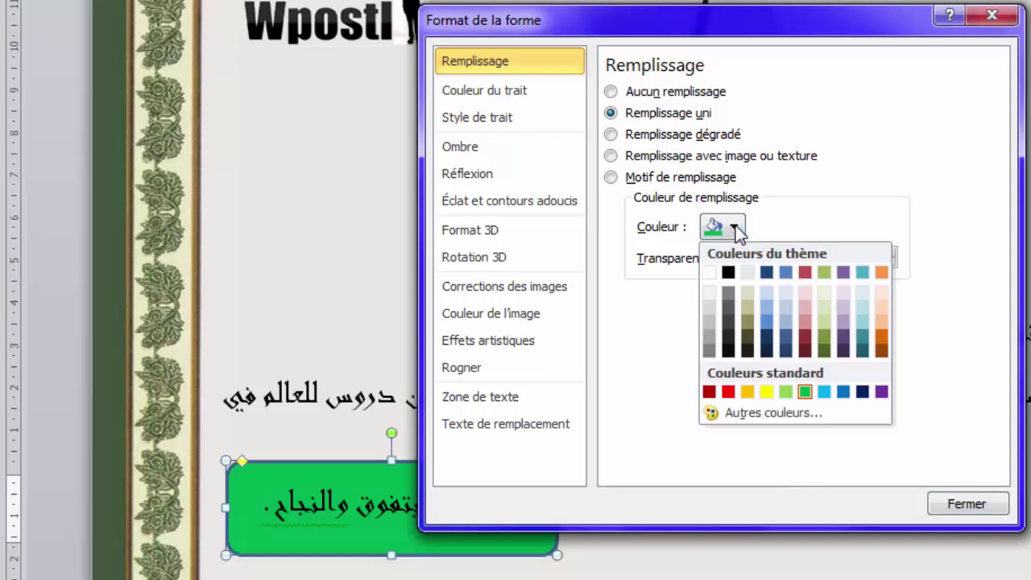
pyautogui.click(639, 91)
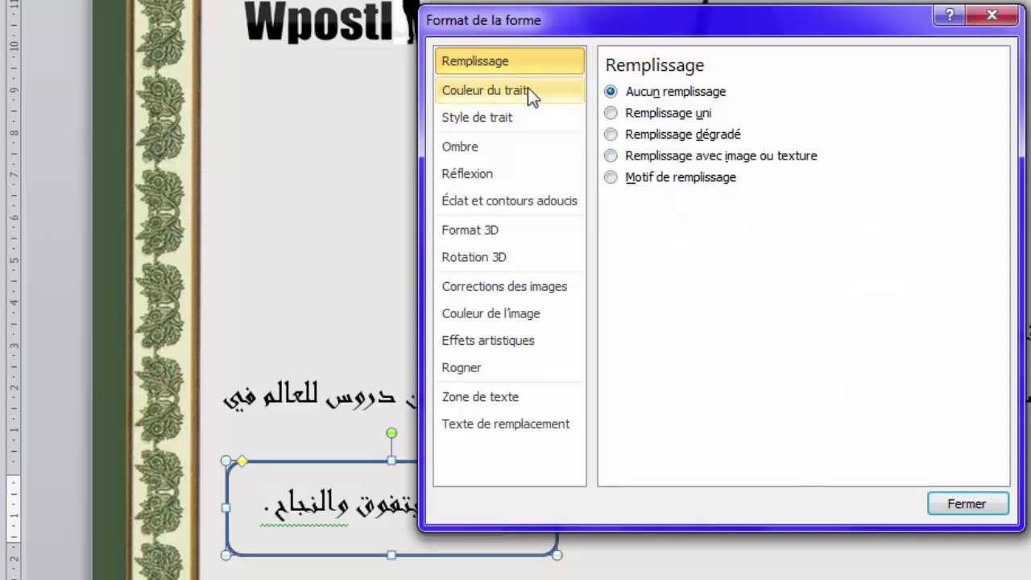
pyautogui.click(528, 95)
pyautogui.click(613, 91)
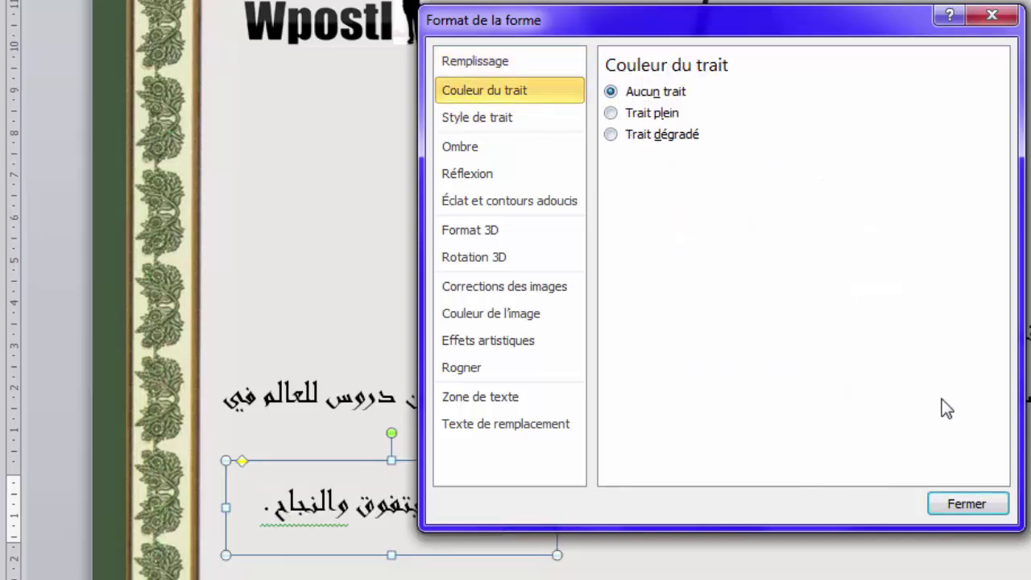
pyautogui.click(963, 503)
pyautogui.click(790, 485)
# Move the closing-wishes text shape slightly lower in the certificate's lower-left corner.
pyautogui.click(429, 500)
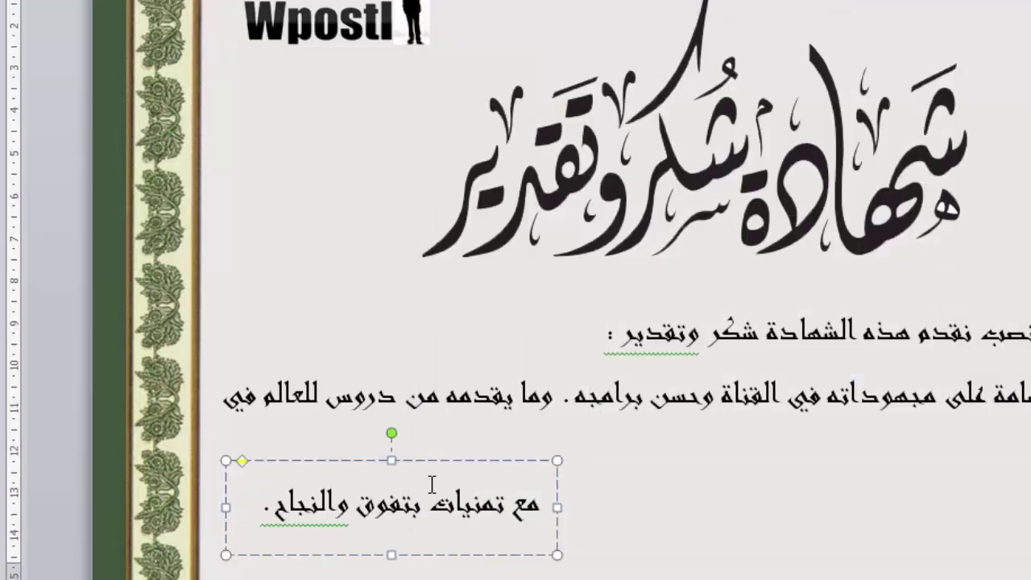
pyautogui.moveTo(423, 465); pyautogui.dragTo(584, 425)
pyautogui.moveTo(472, 450); pyautogui.dragTo(419, 469)
pyautogui.click(731, 474)
pyautogui.hotkey('ctrl', 'a')
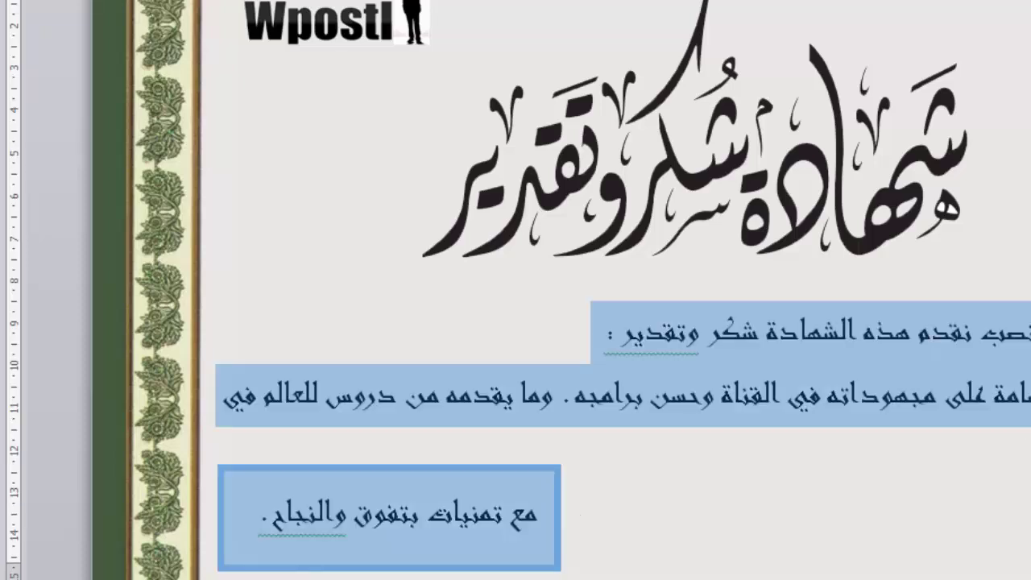
pyautogui.click(931, 465)
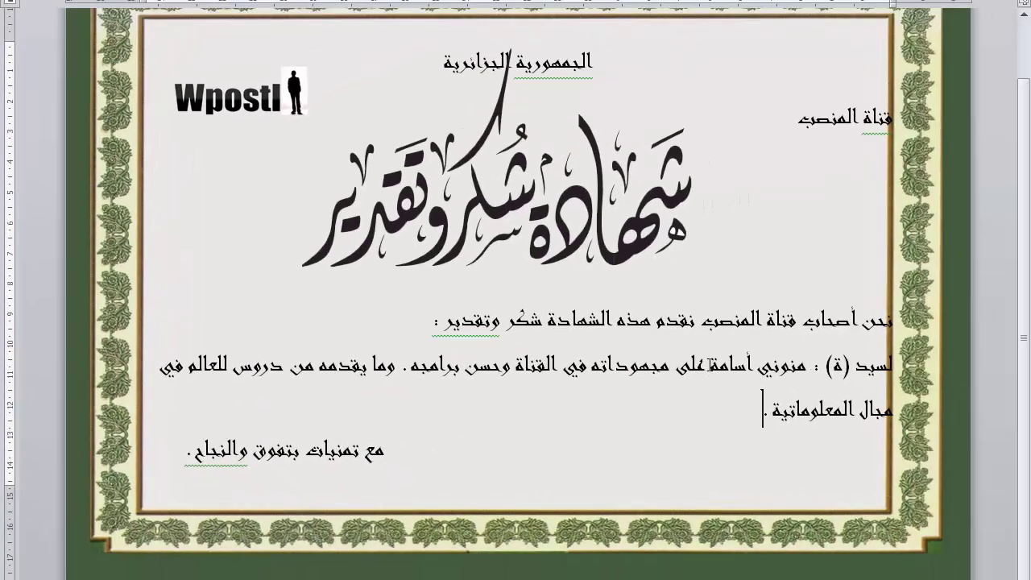
# Make the recipient's name and the "لسيد (ة) :" label before it bold.
pyautogui.moveTo(708, 366); pyautogui.dragTo(792, 364)
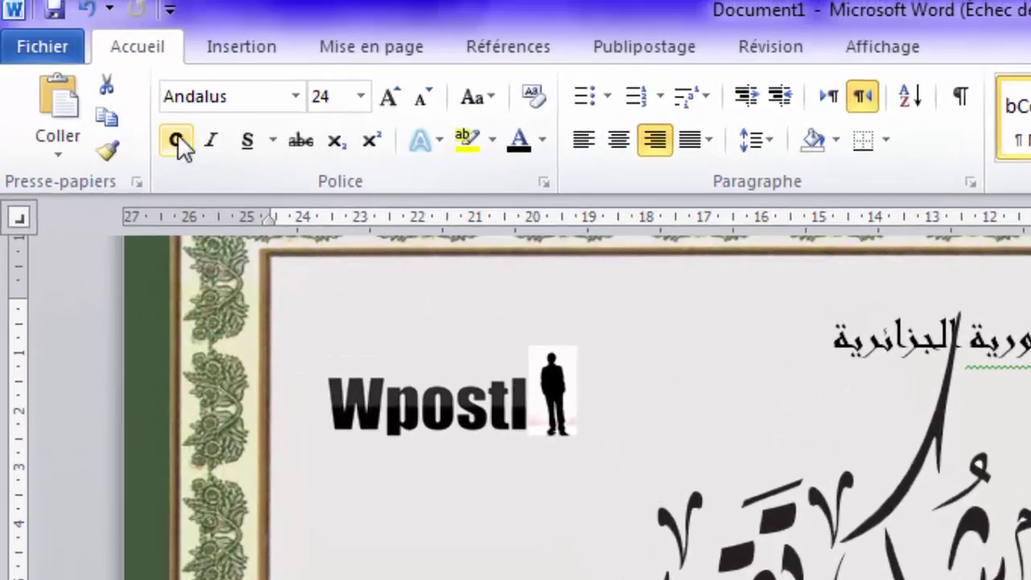
pyautogui.click(178, 137)
pyautogui.moveTo(911, 548); pyautogui.dragTo(1017, 544)
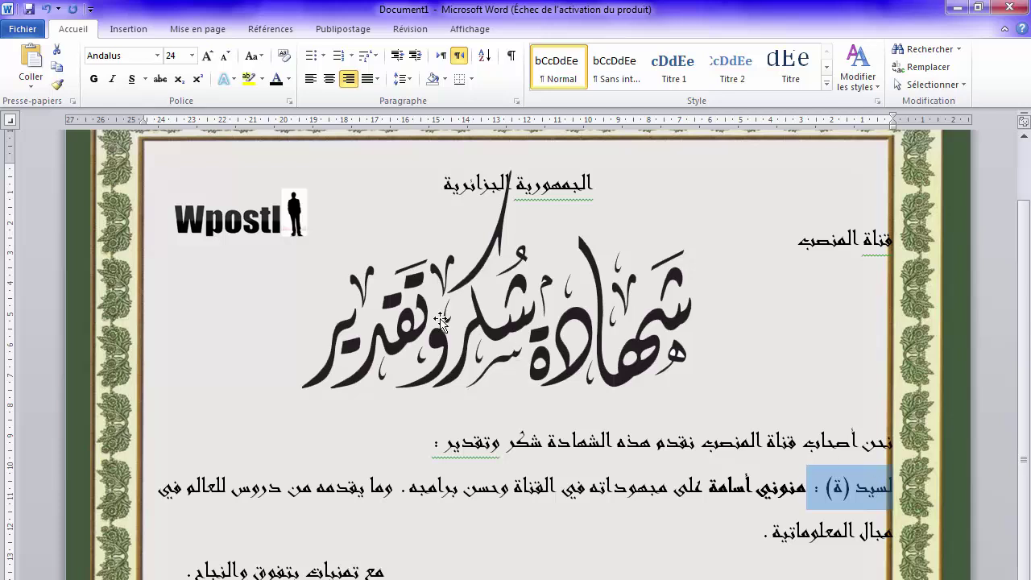
pyautogui.click(93, 79)
pyautogui.click(463, 506)
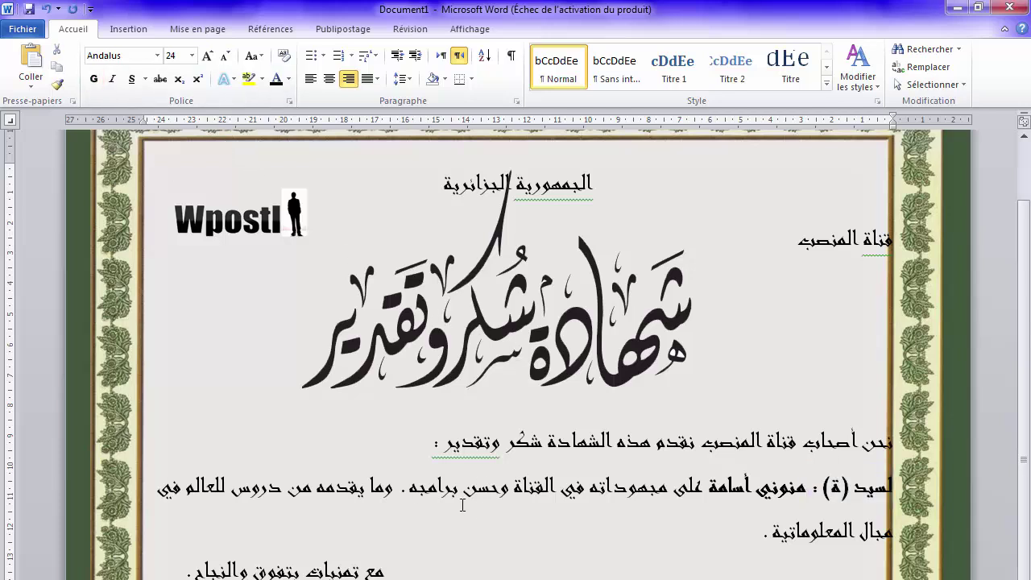
# Make the word "القناة" in the recipient paragraph bold.
pyautogui.moveTo(512, 488); pyautogui.dragTo(557, 487)
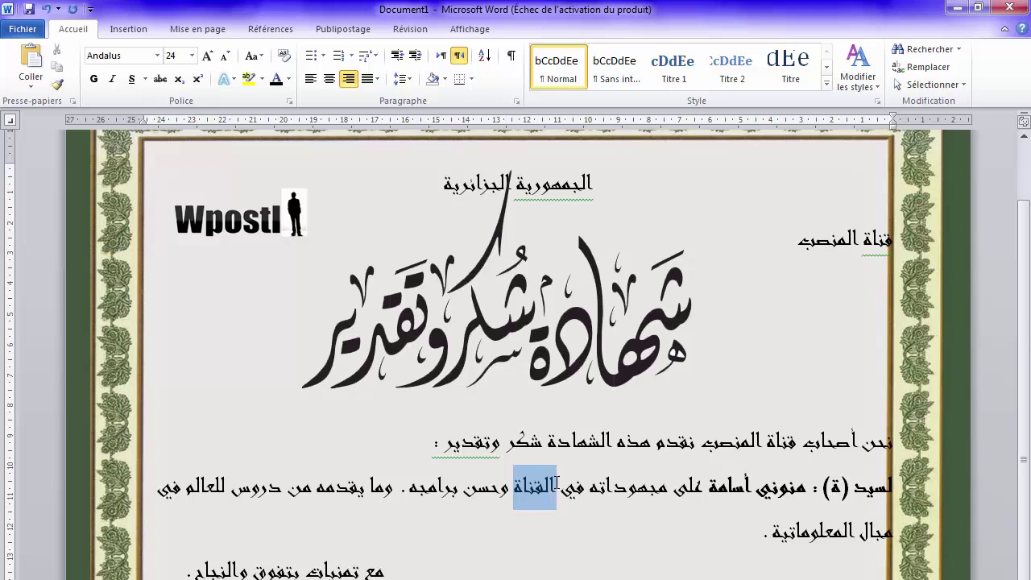
pyautogui.click(93, 79)
pyautogui.click(606, 546)
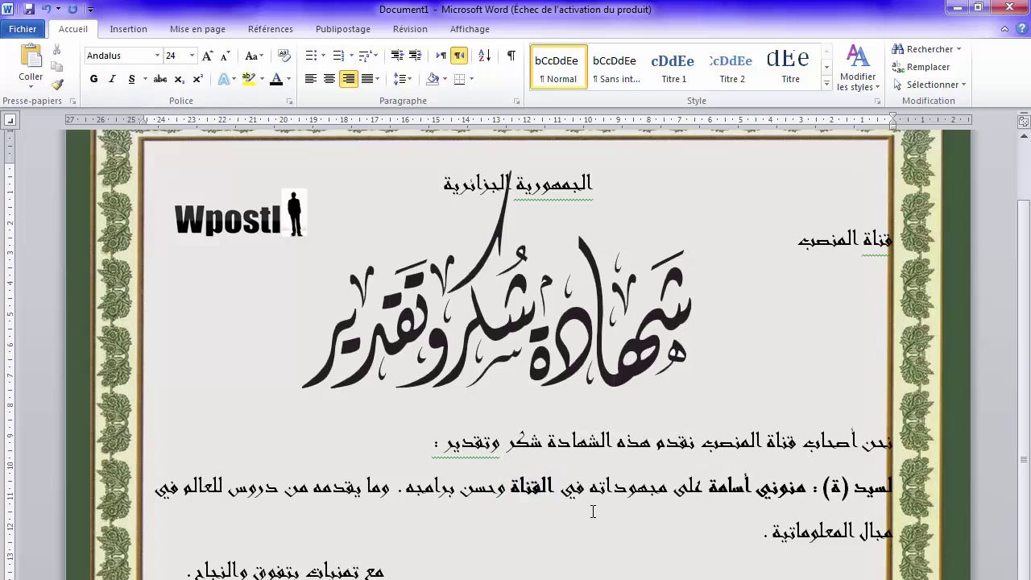
# Colour the opening line "نحن أصحاب قناة المنصب نقدم هذه الشهادة شكر وتقدير :" red and centre it.
pyautogui.scroll(2, 597, 525)
pyautogui.moveTo(428, 500); pyautogui.dragTo(891, 502)
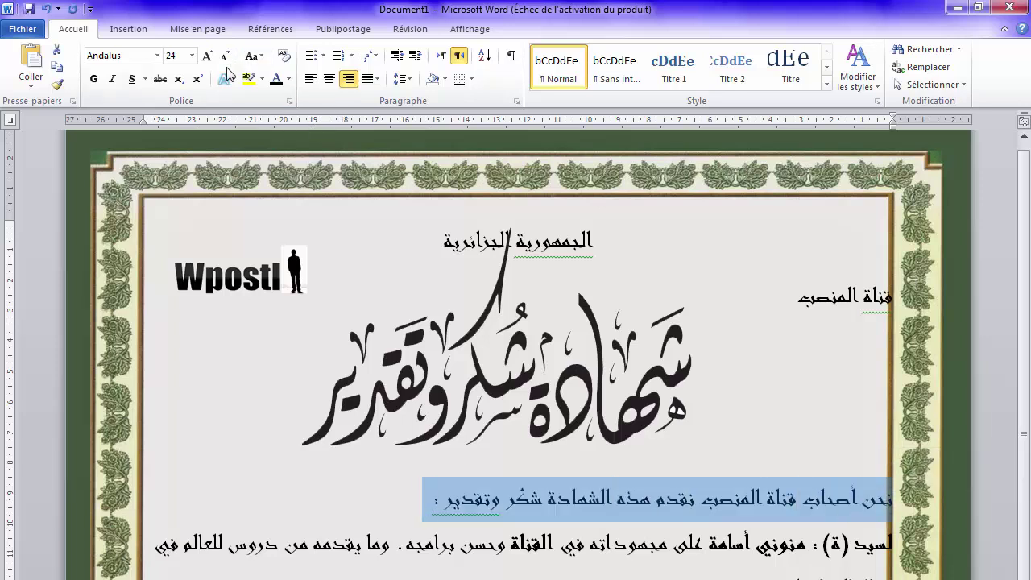
pyautogui.click(289, 79)
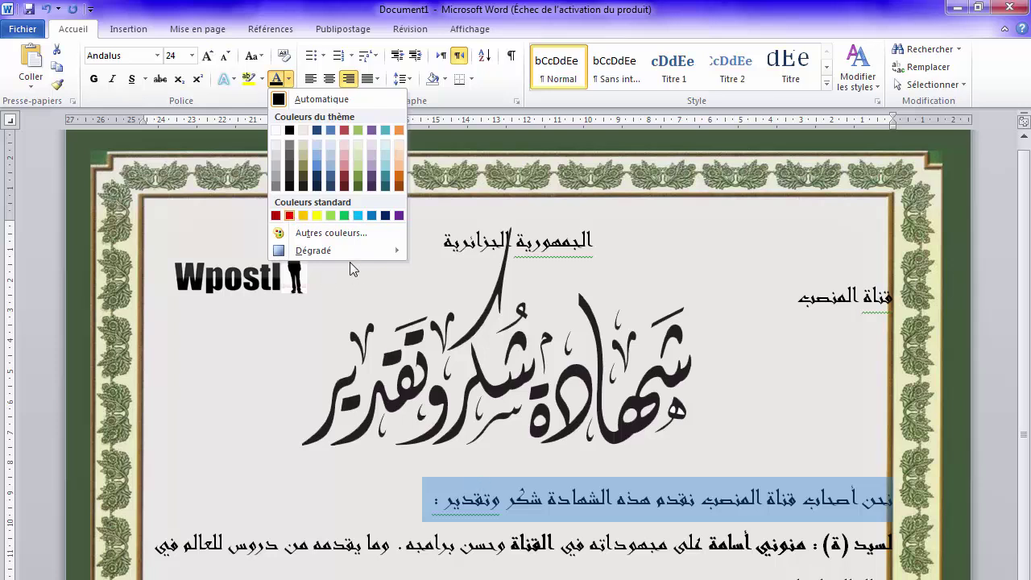
pyautogui.click(289, 216)
pyautogui.click(505, 536)
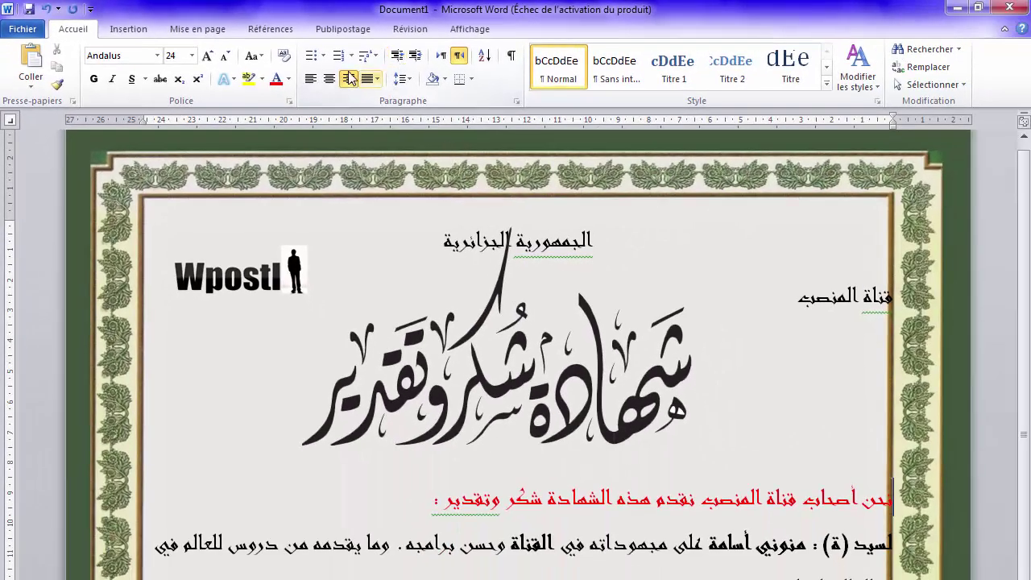
pyautogui.click(444, 105)
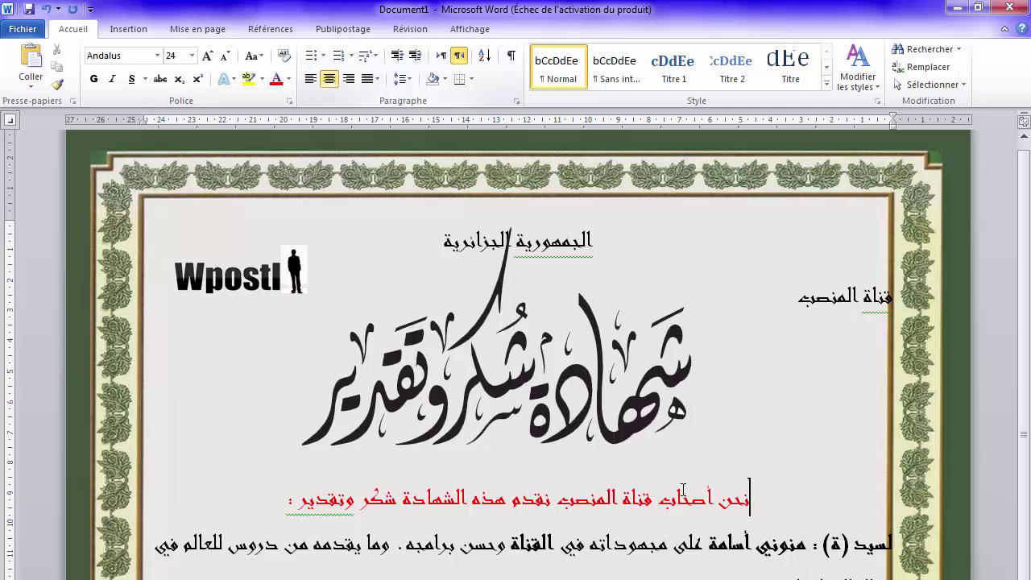
pyautogui.click(699, 574)
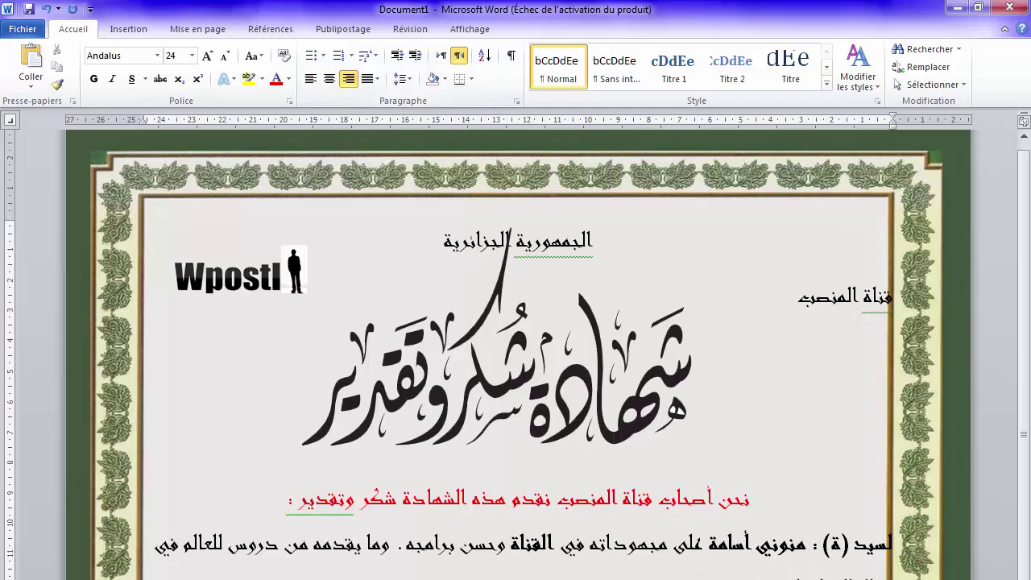
# Increase the indent of the paragraph starting with "لسيد (ة) :" by one level, away from the decorative border.
pyautogui.click(893, 546)
pyautogui.click(894, 557)
pyautogui.click(415, 55)
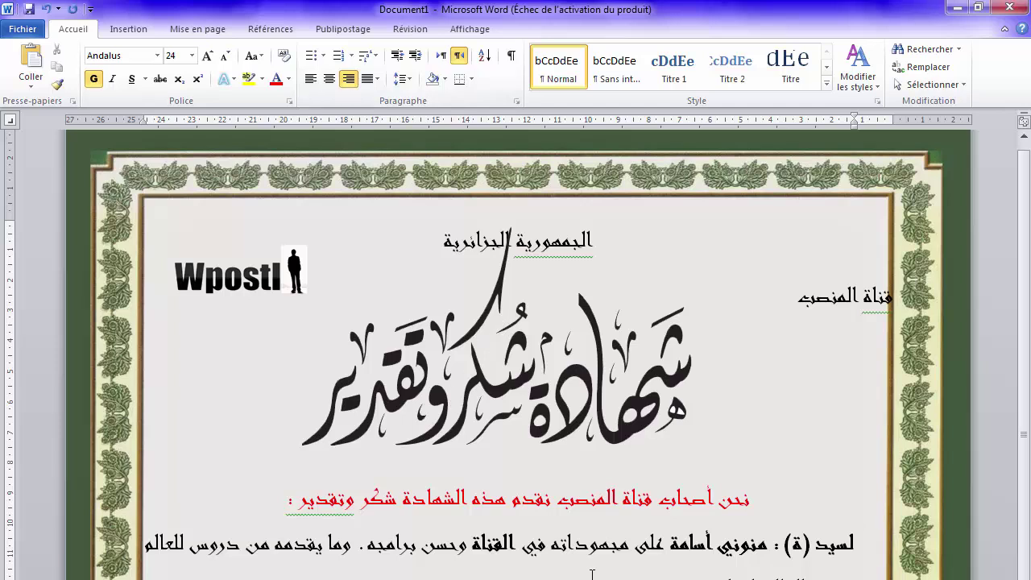
pyautogui.click(695, 574)
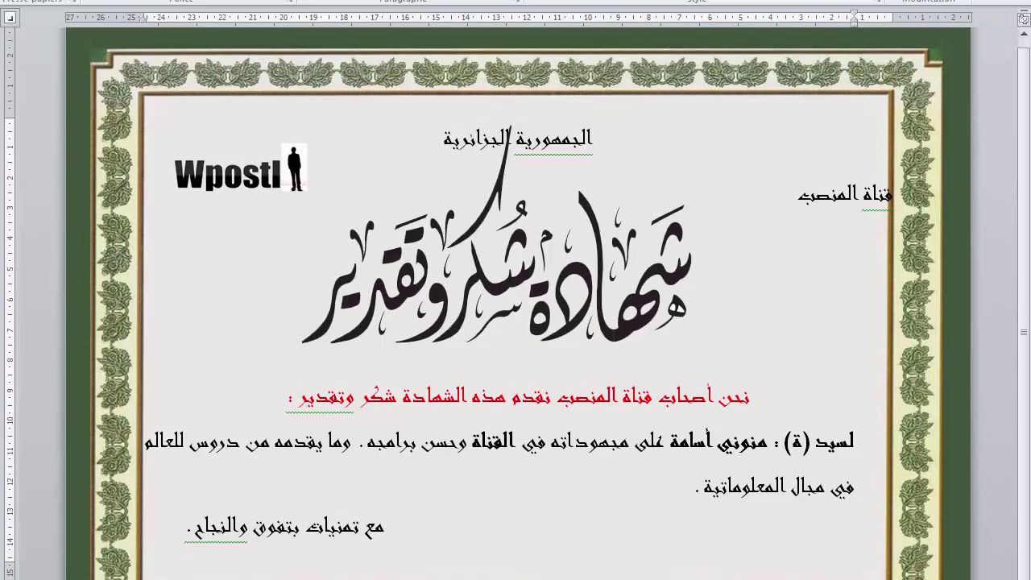
# Save the certificate as a PDF named "الجمهورية الجزائرية" in the Bureau folder, and close the published file.
pyautogui.click(22, 29)
pyautogui.click(97, 75)
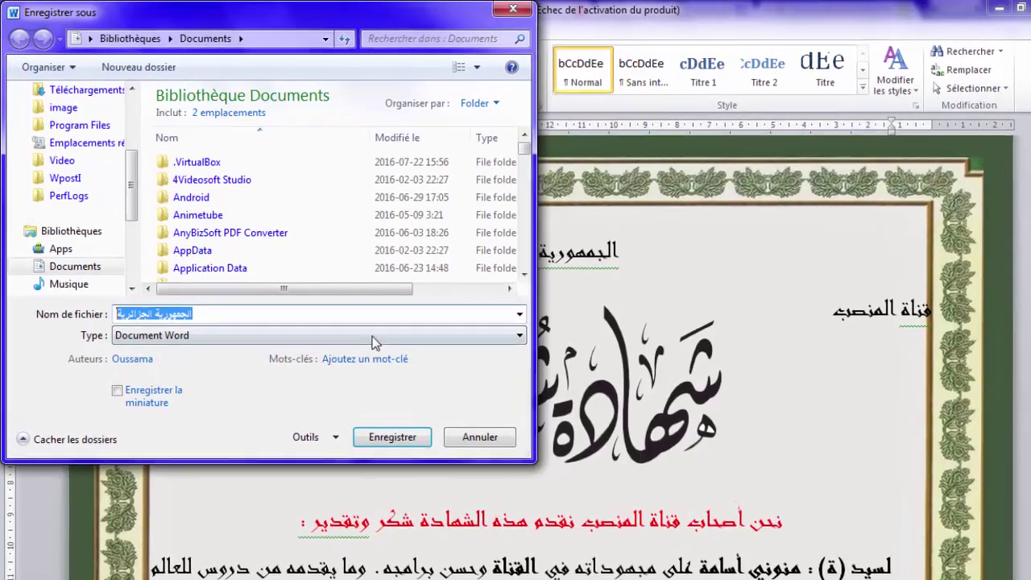
pyautogui.click(375, 340)
pyautogui.click(271, 430)
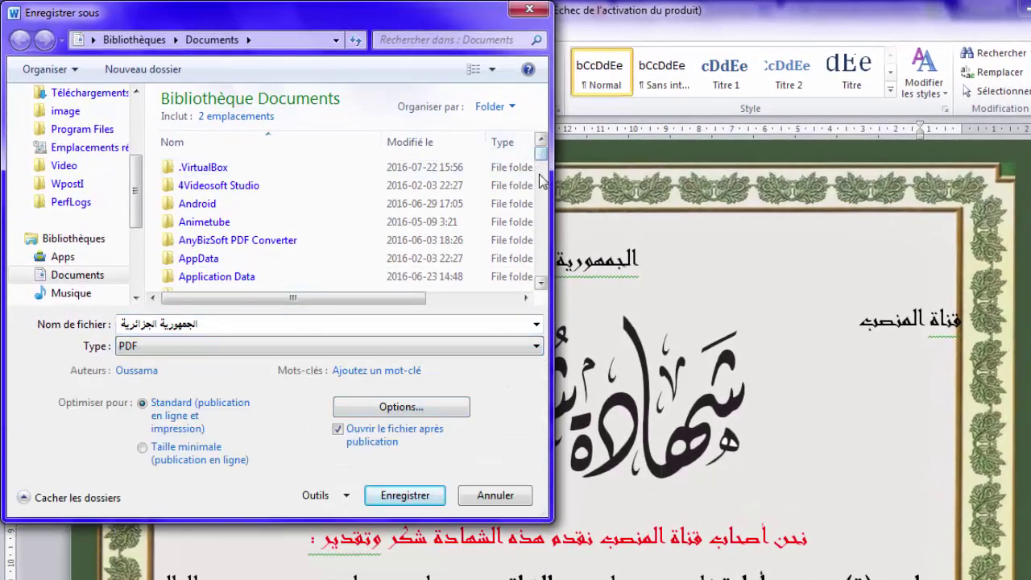
pyautogui.scroll(-15, 541, 181)
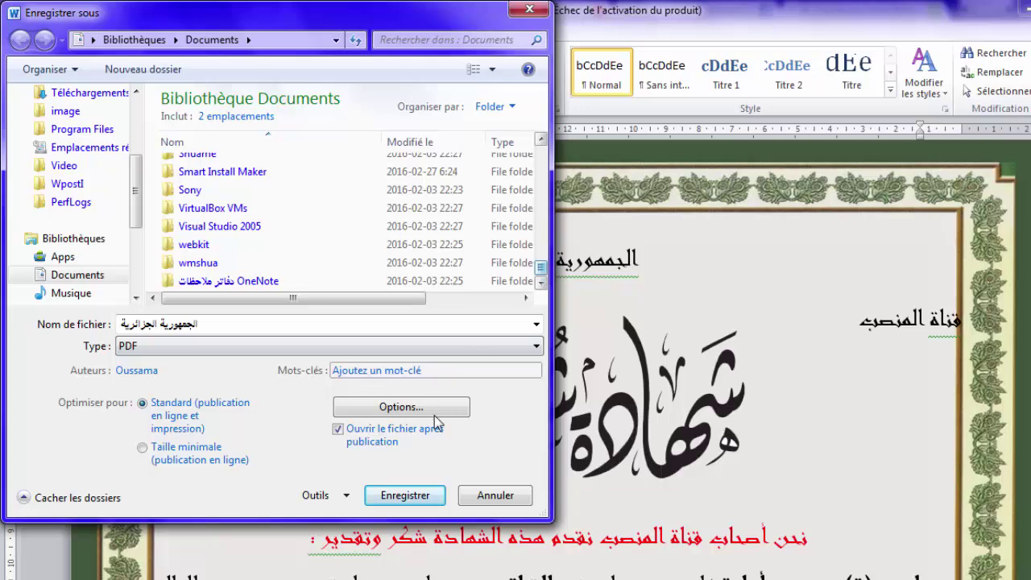
pyautogui.scroll(3, 72, 194)
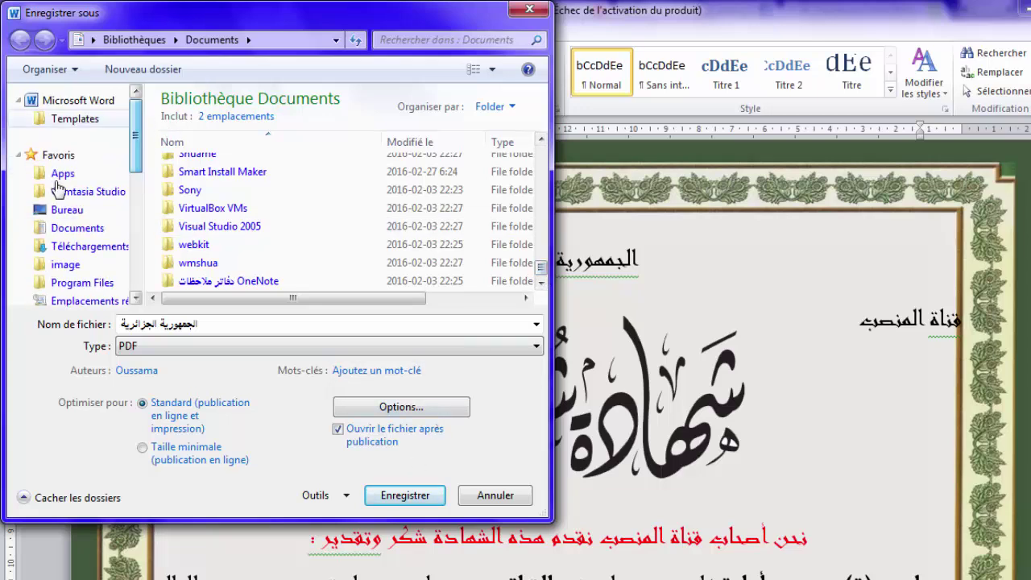
pyautogui.click(56, 209)
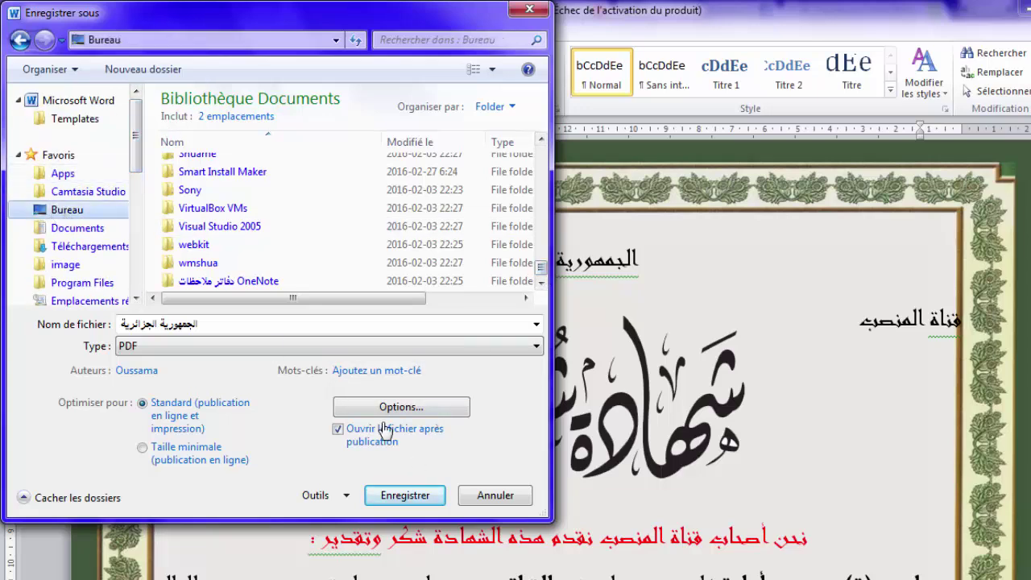
pyautogui.click(407, 496)
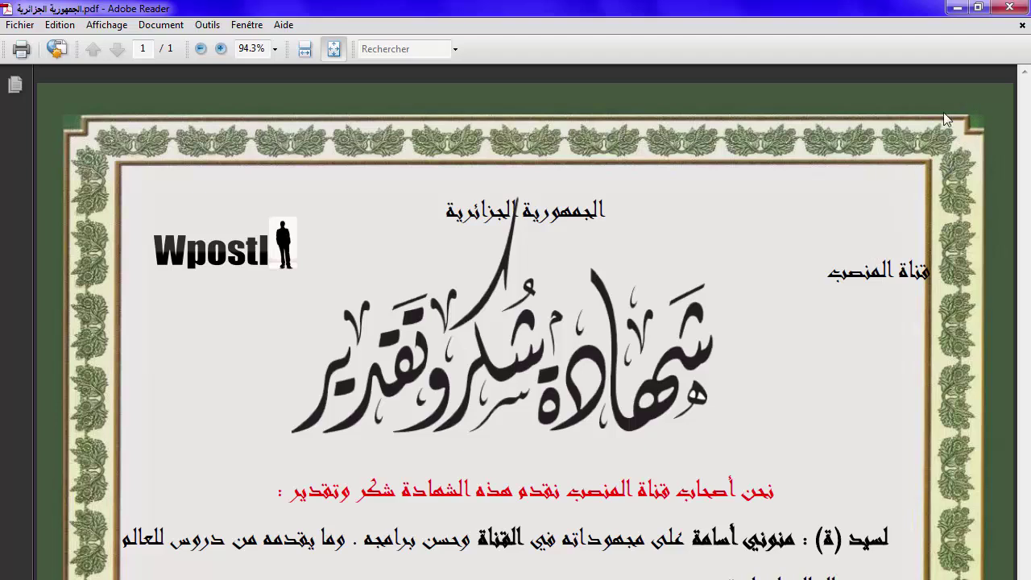
pyautogui.click(1020, 6)
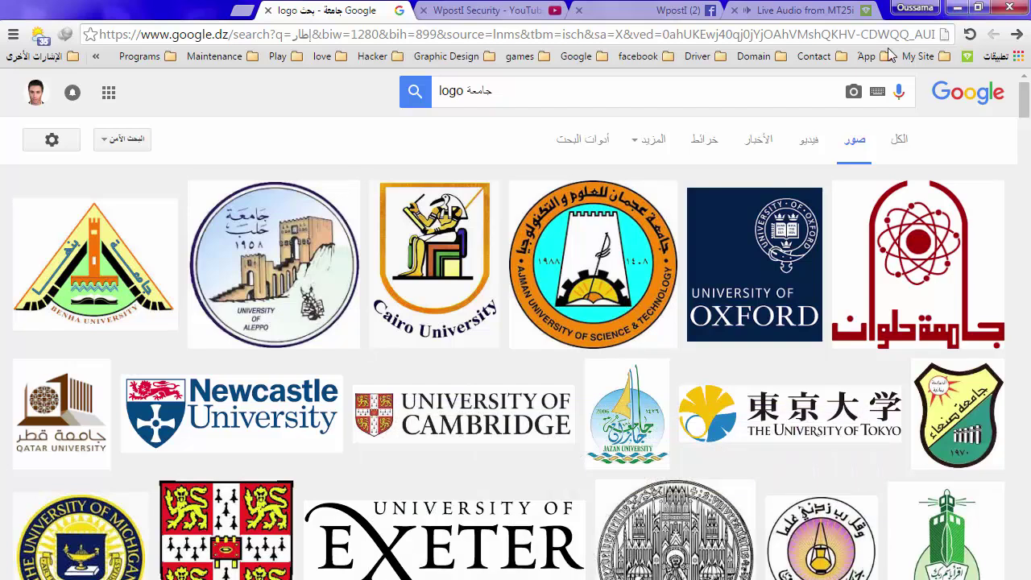
# Switch to the web browser and view the WpostI Facebook page up to its cover image.
pyautogui.click(508, 8)
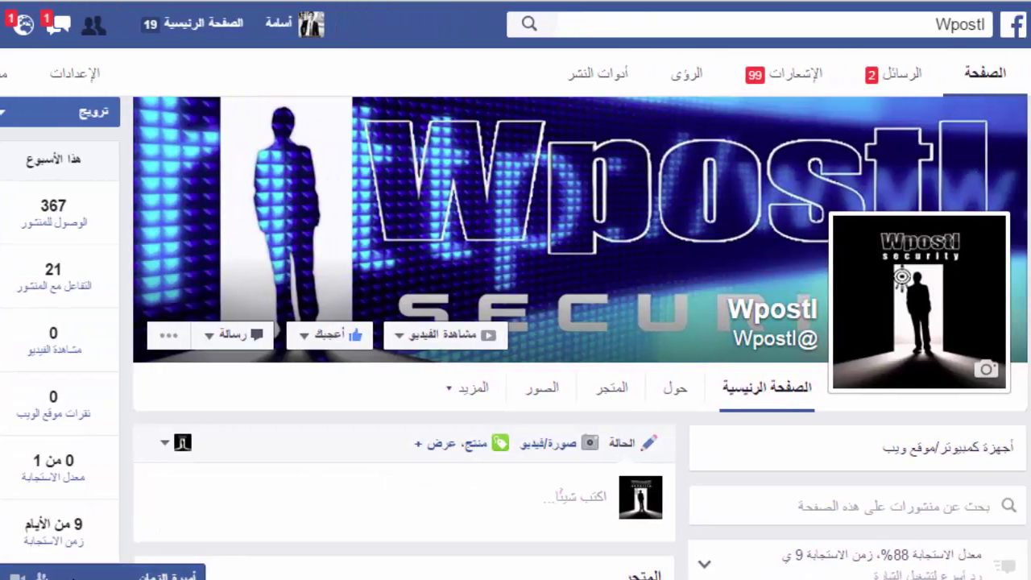
pyautogui.scroll(2, 266, 540)
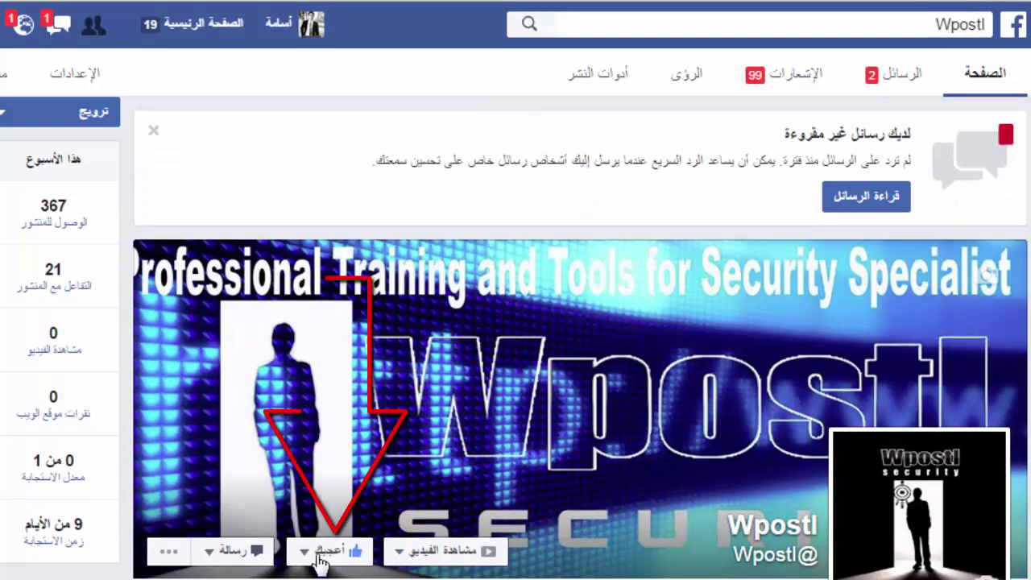